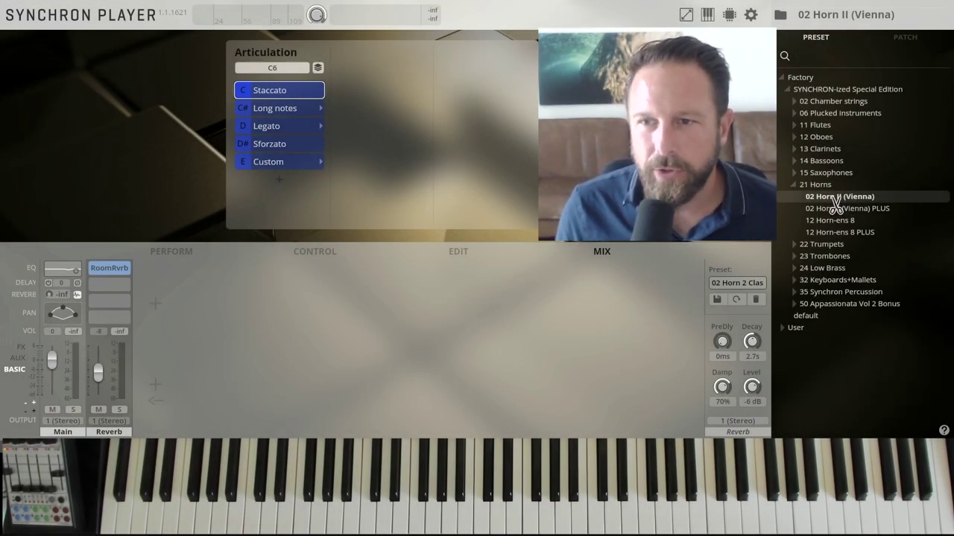
- Load the 02 Horn II (Vienna) preset and set its articulation to Legato
double_click(837, 198)
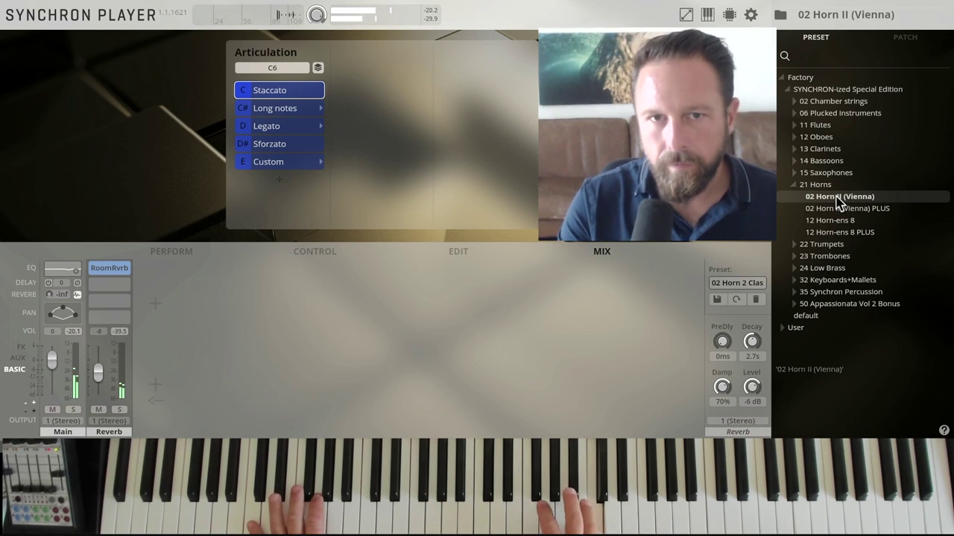
click(258, 128)
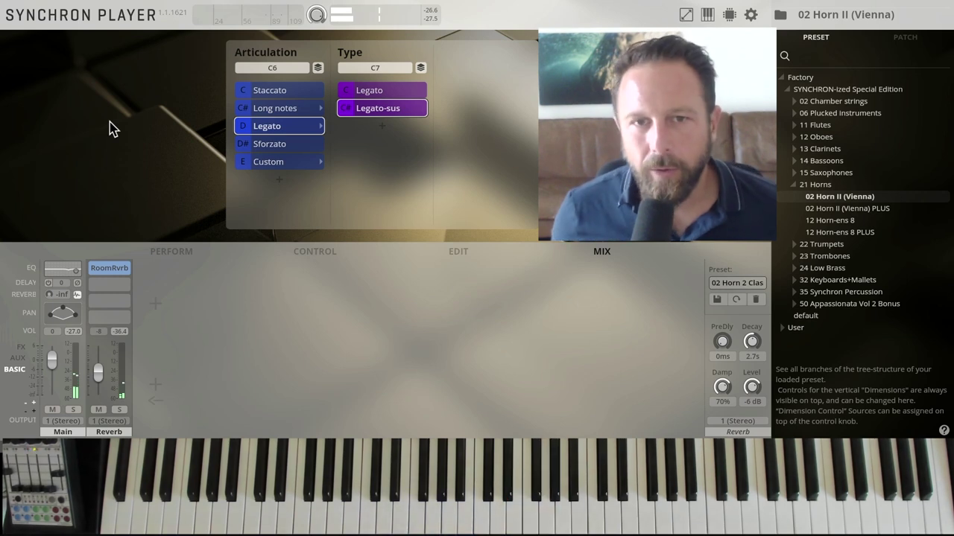
- Switch the horn to the Sforzato articulation
click(268, 147)
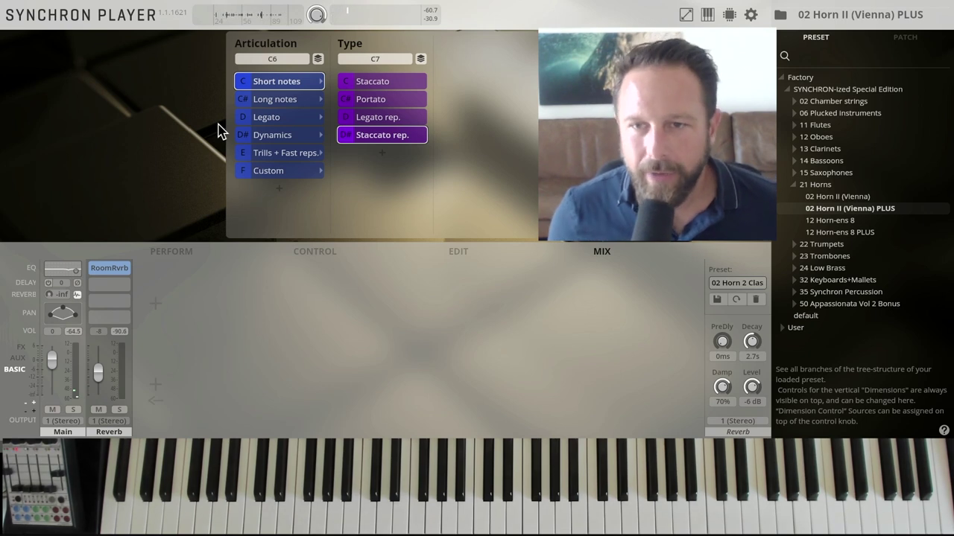
- Set the horn to Trills + Fast reps. with the Whole tone trill type
click(274, 154)
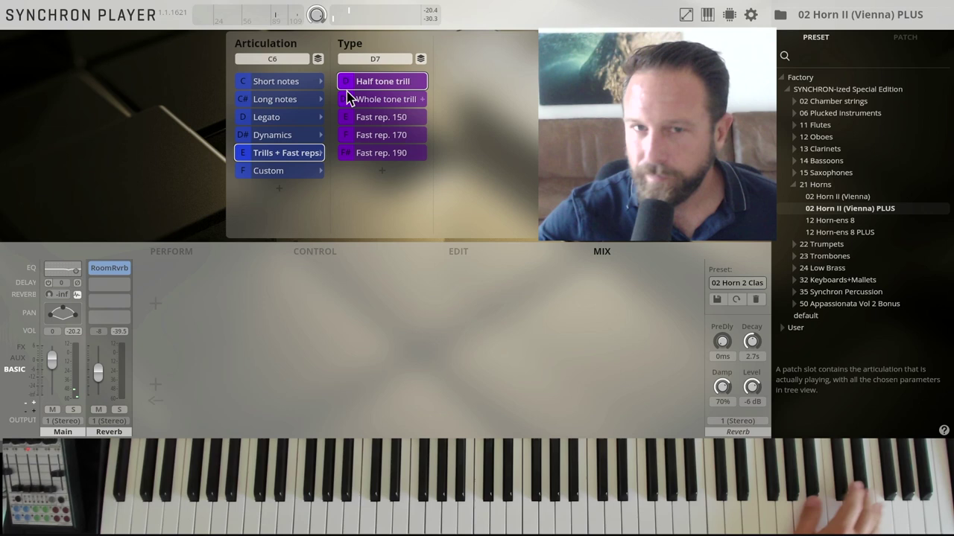
click(348, 99)
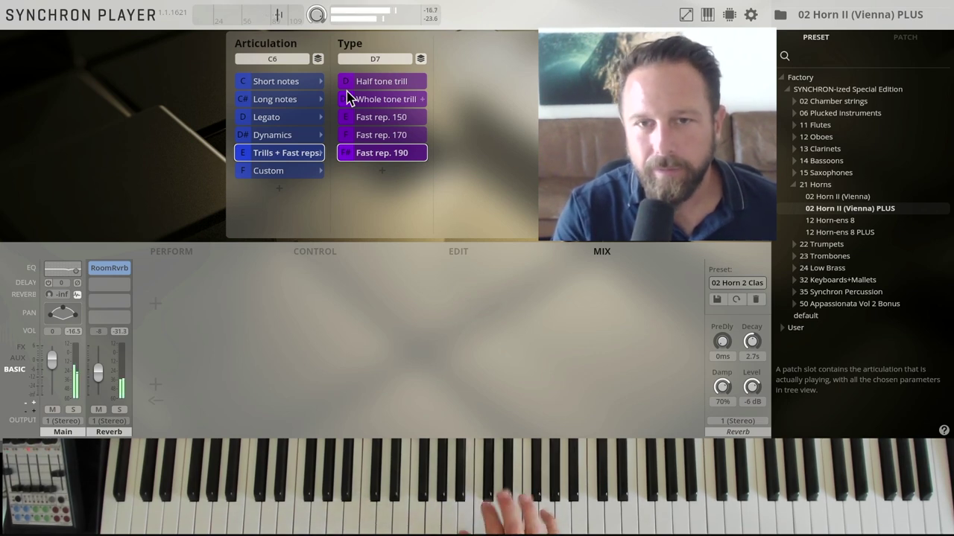
- Load 12 Horn-ens 8 PLUS from the 21 Horns preset folder
double_click(822, 232)
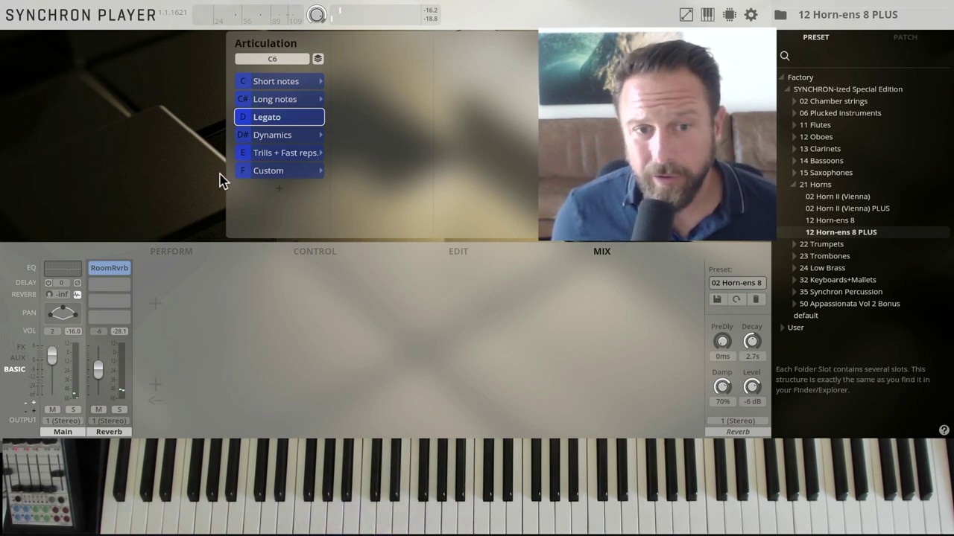
- Show the PERFORM controller sliders and set the ensemble to Trills + Fast reps
click(179, 253)
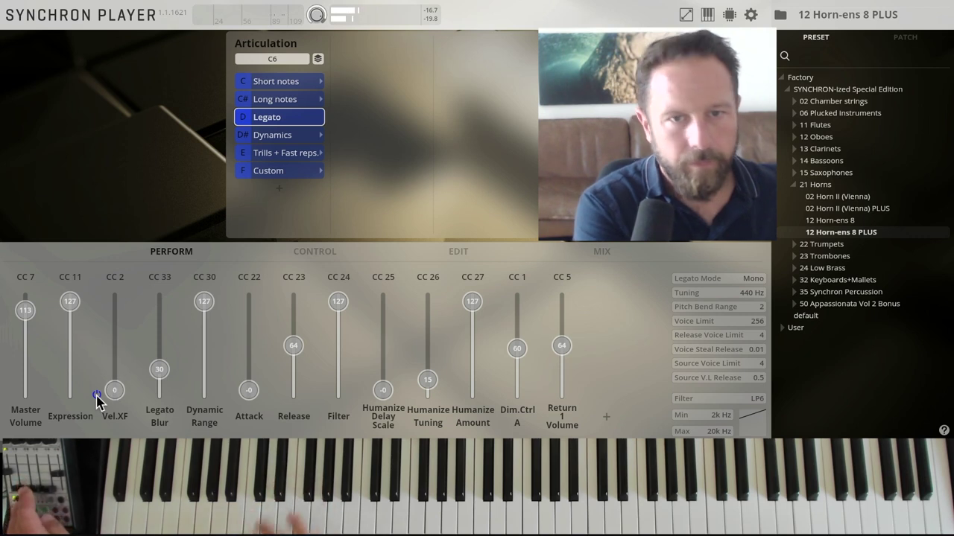
click(263, 155)
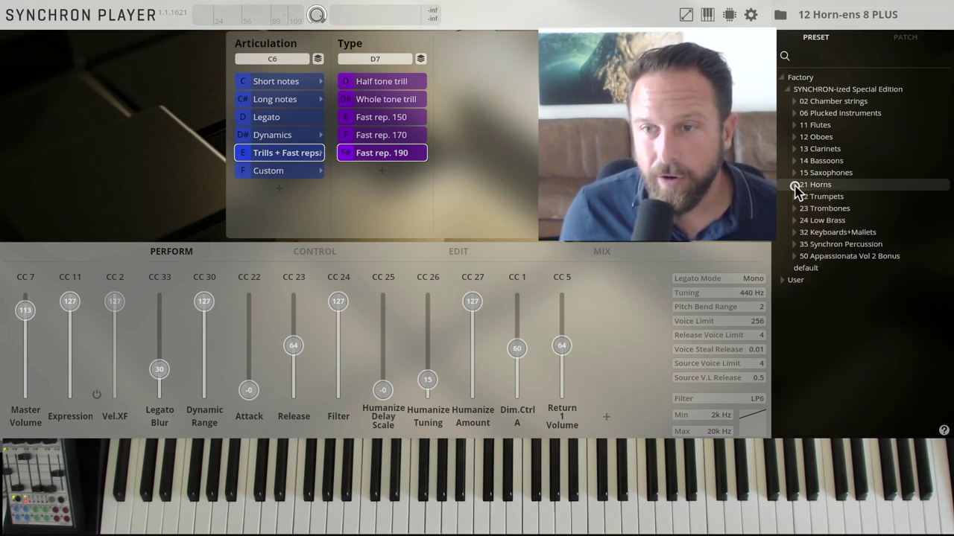
- Collapse 21 Horns, expand 22 Trumpets and load 01 Piccolo trumpet
click(794, 184)
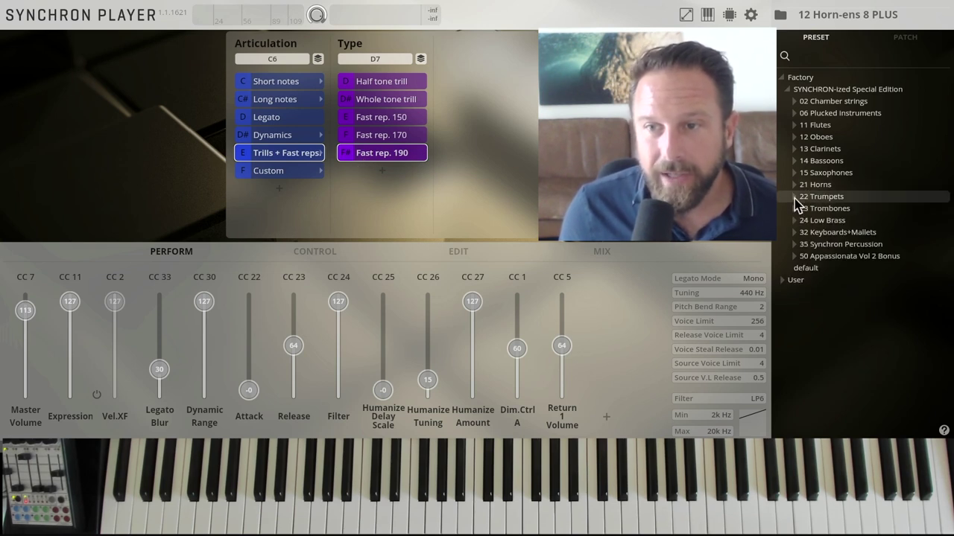
click(795, 197)
double_click(831, 209)
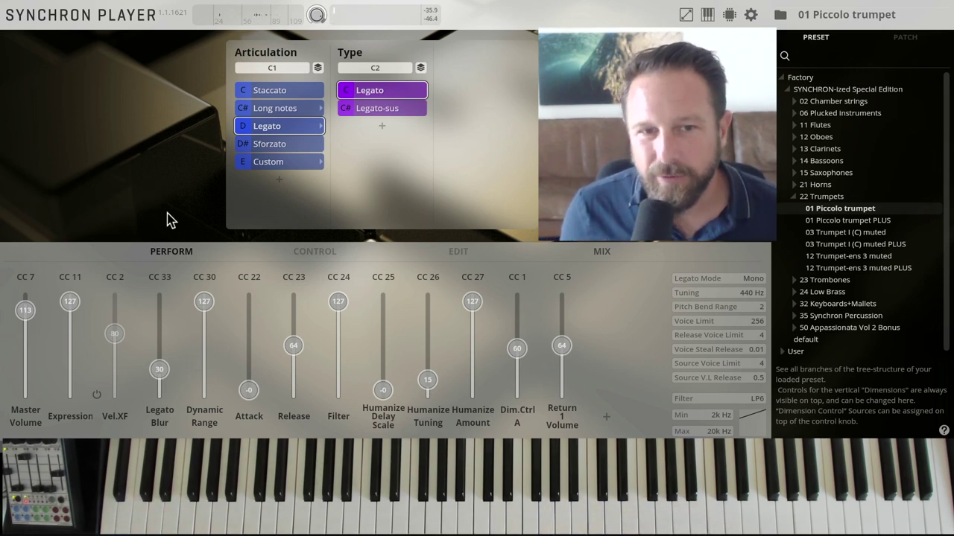
- In the mixer, view the impulse response editor, then apply the 03 Piccolo trumpet Distant preset
click(602, 252)
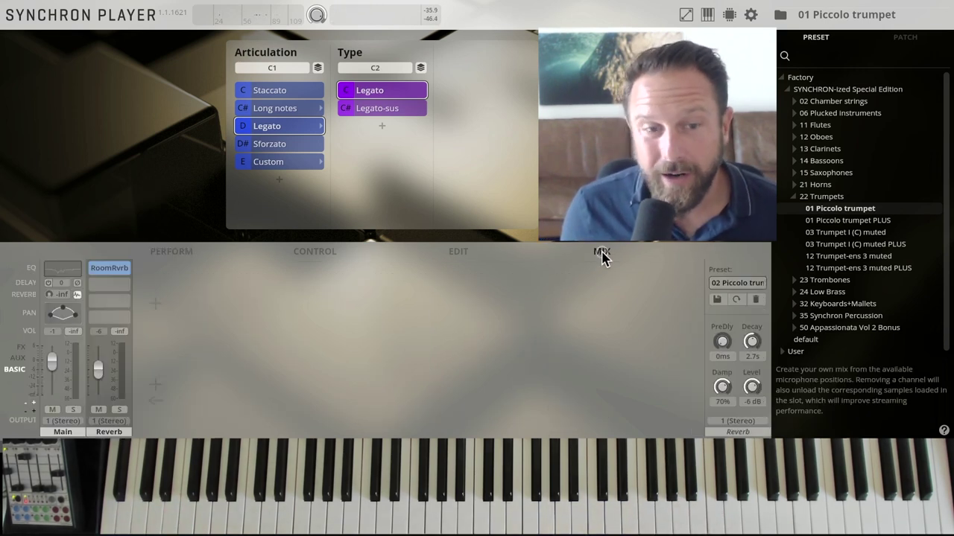
click(78, 297)
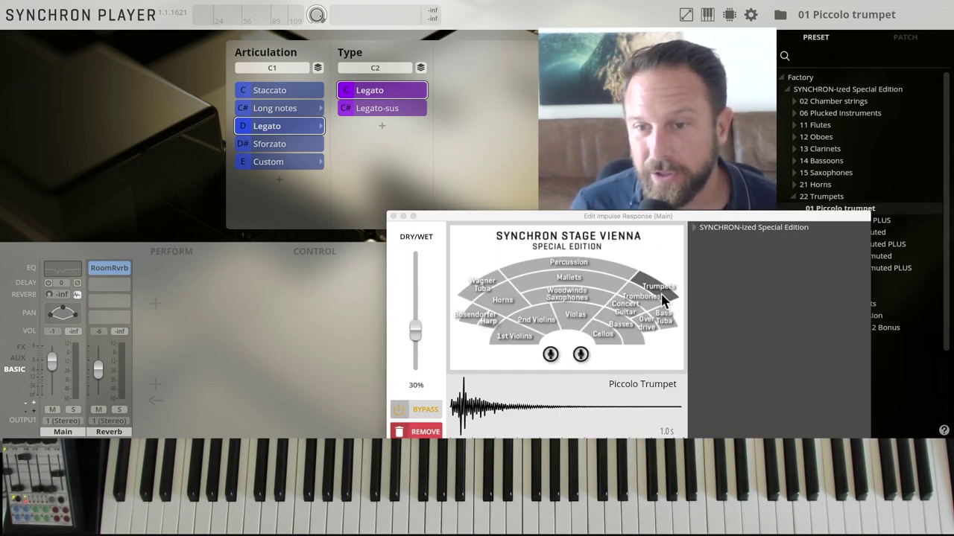
click(393, 217)
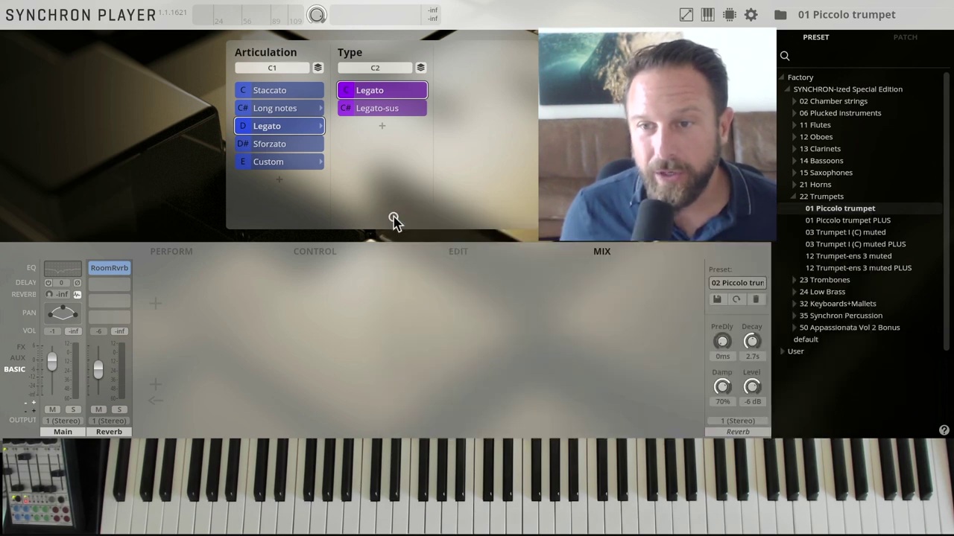
click(717, 285)
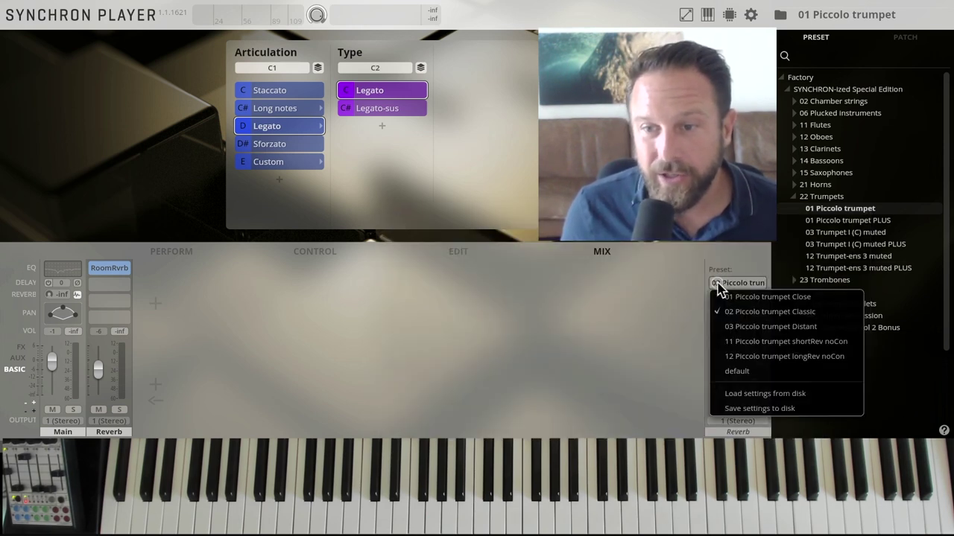
click(753, 331)
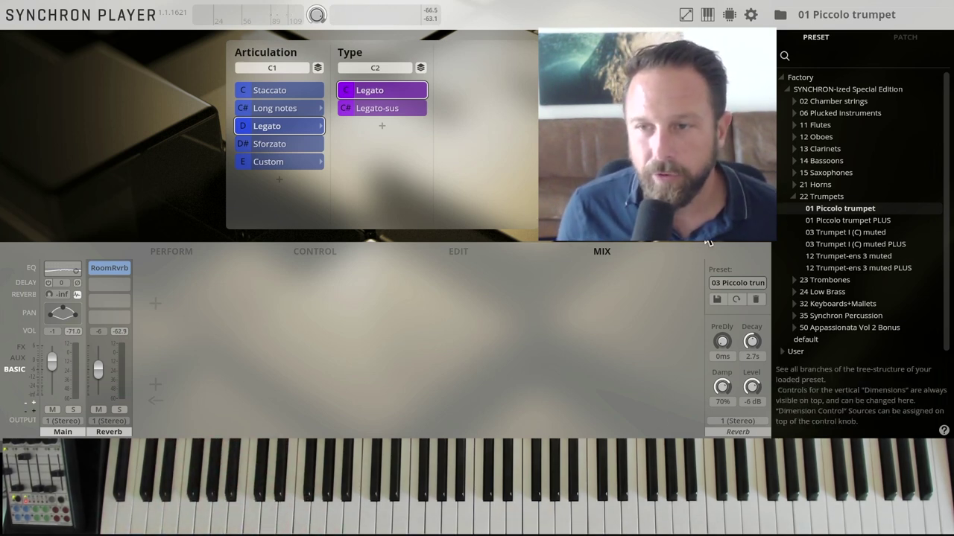
- Load 01 Piccolo trumpet PLUS, then the 03 Trumpet I (C) muted preset
double_click(833, 222)
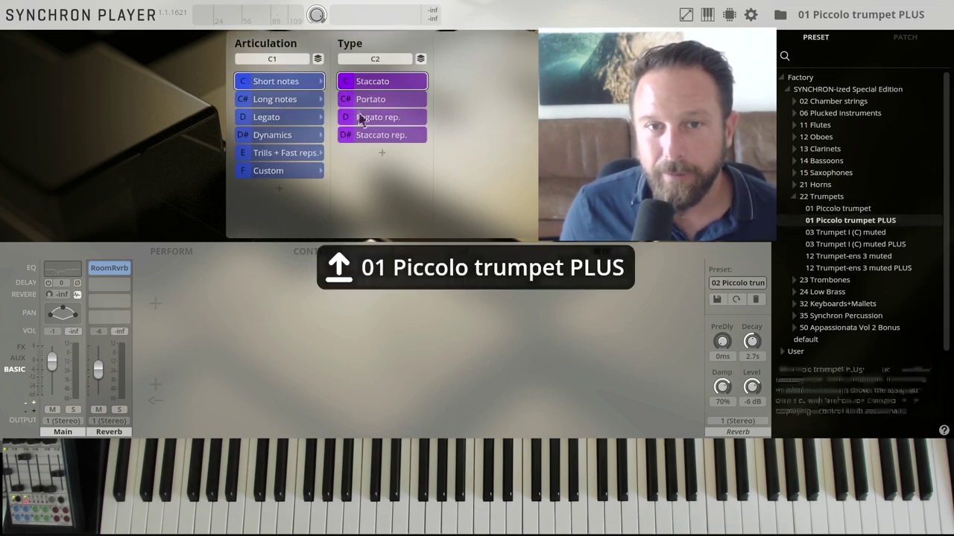
double_click(825, 233)
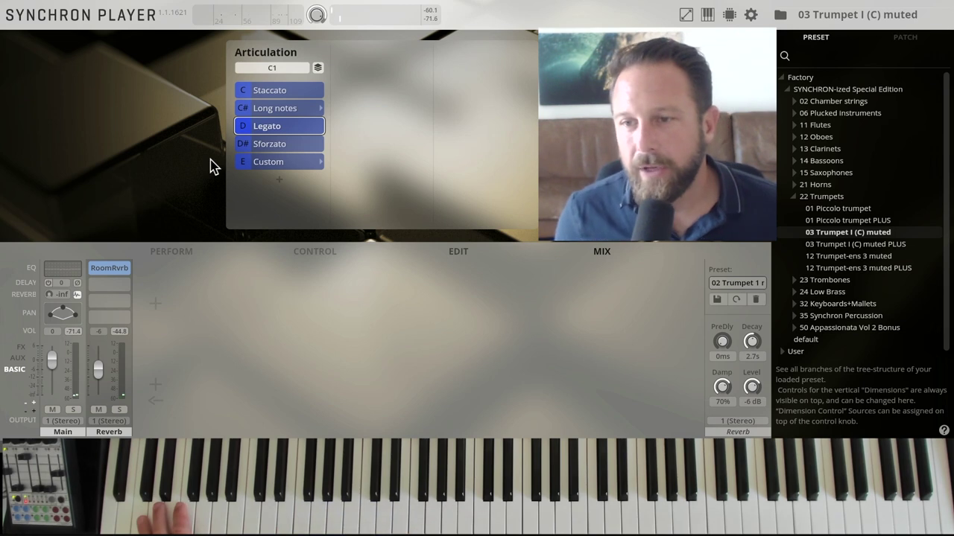
- Load the 12 Trumpet-ens 3 muted ensemble preset from the Preset tree
double_click(830, 257)
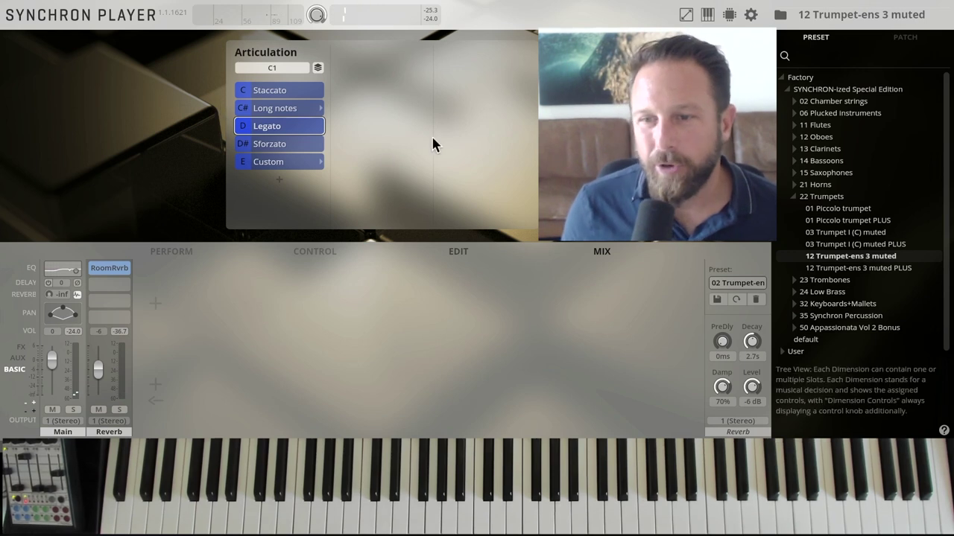
- Collapse 22 Trumpets, expand 23 Trombones, load 03 Tenor trombone muted and set it to Legato
click(794, 197)
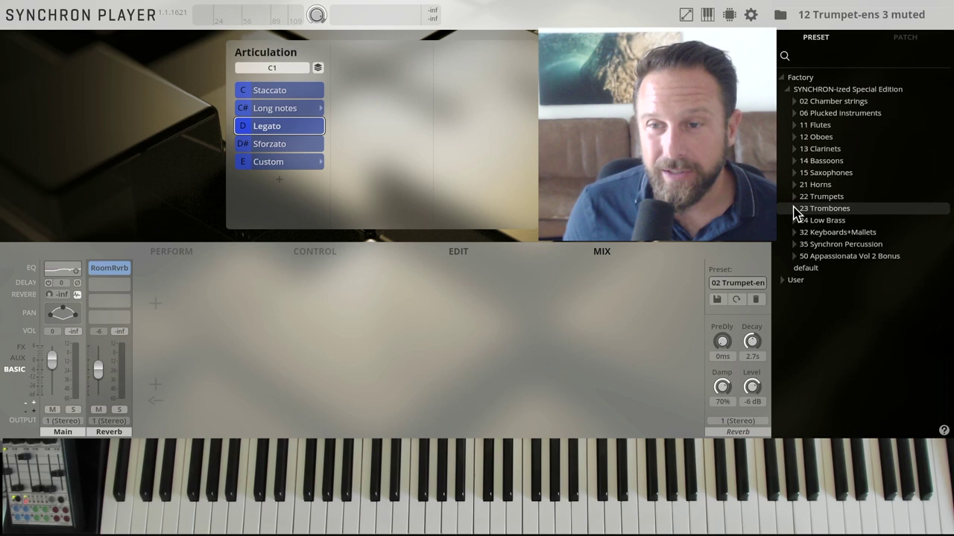
click(795, 209)
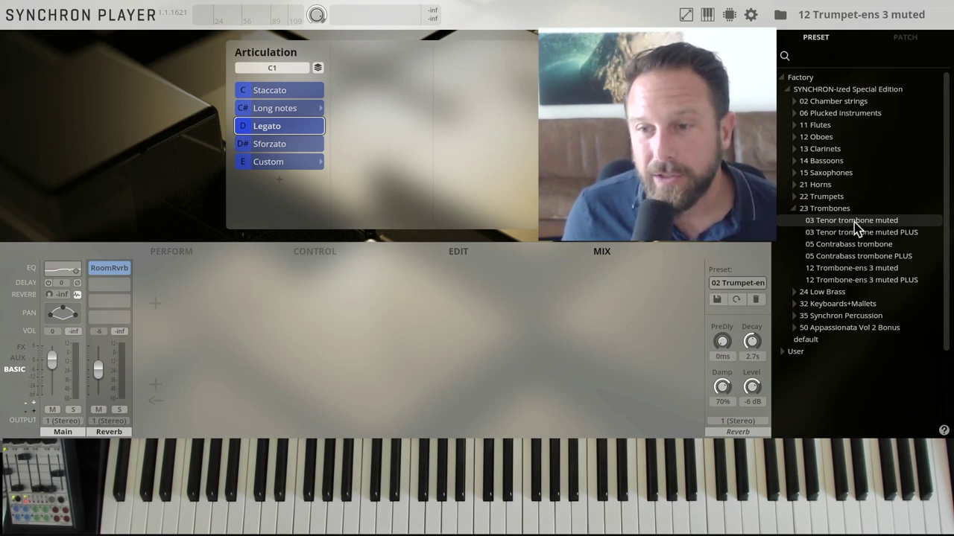
double_click(853, 222)
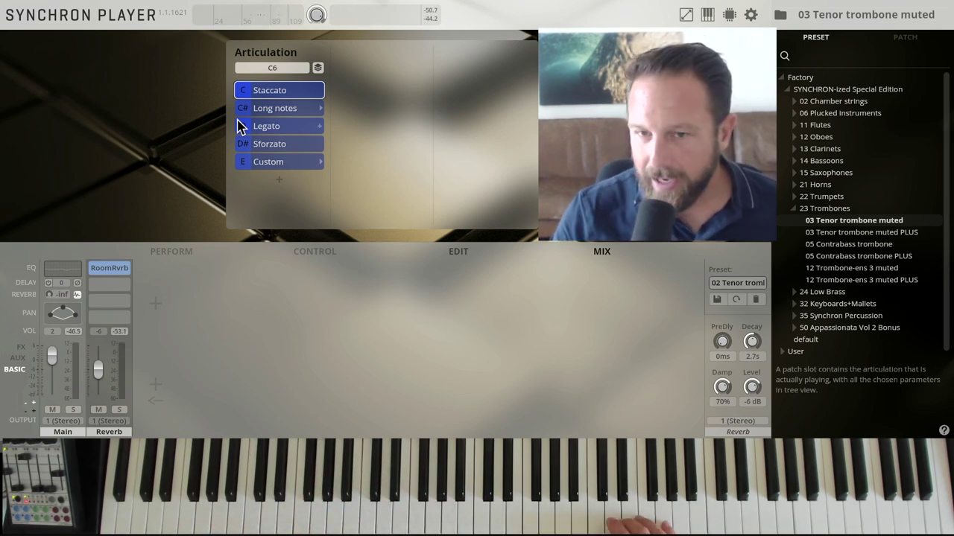
click(240, 127)
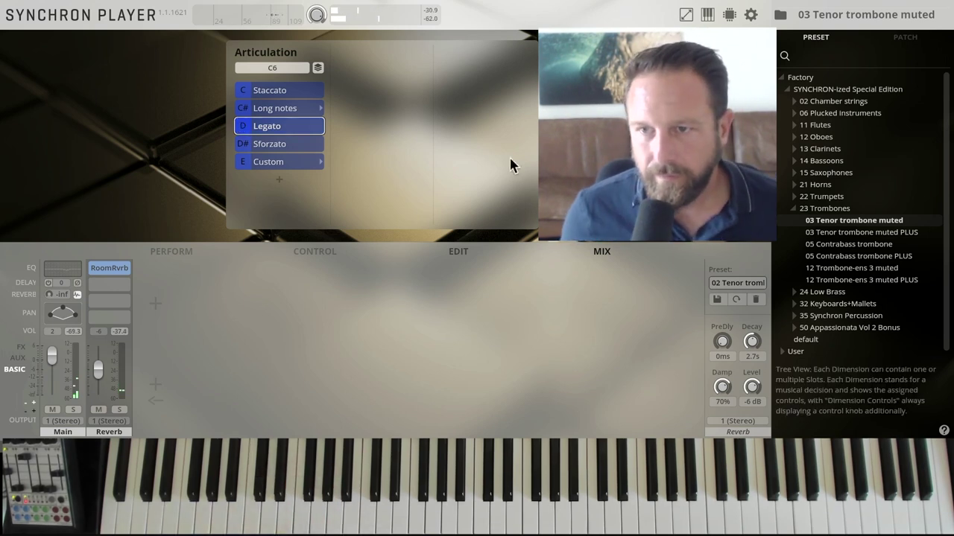
- Load the 03 Tenor trombone muted PLUS preset
double_click(813, 233)
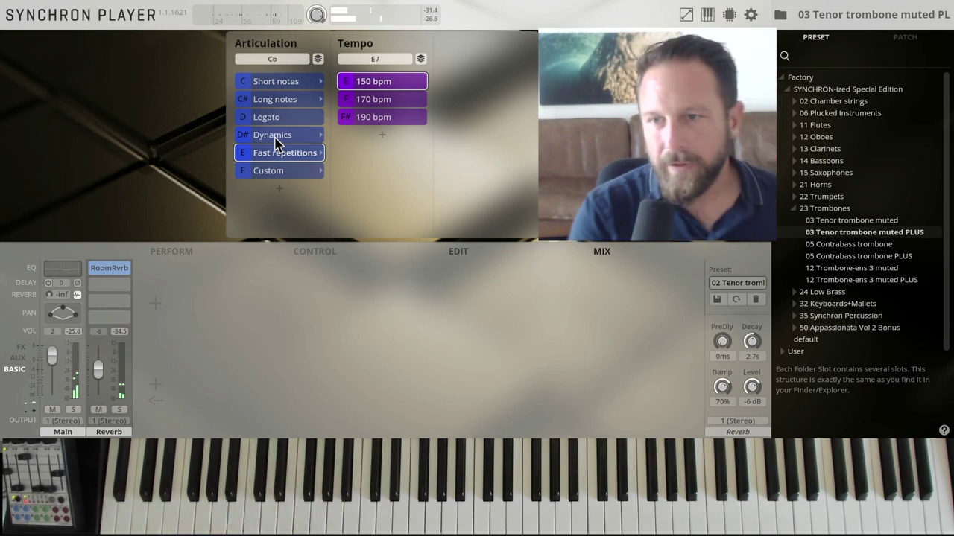
- Load the 05 Contrabass trombone preset from the 23 Trombones folder
double_click(818, 244)
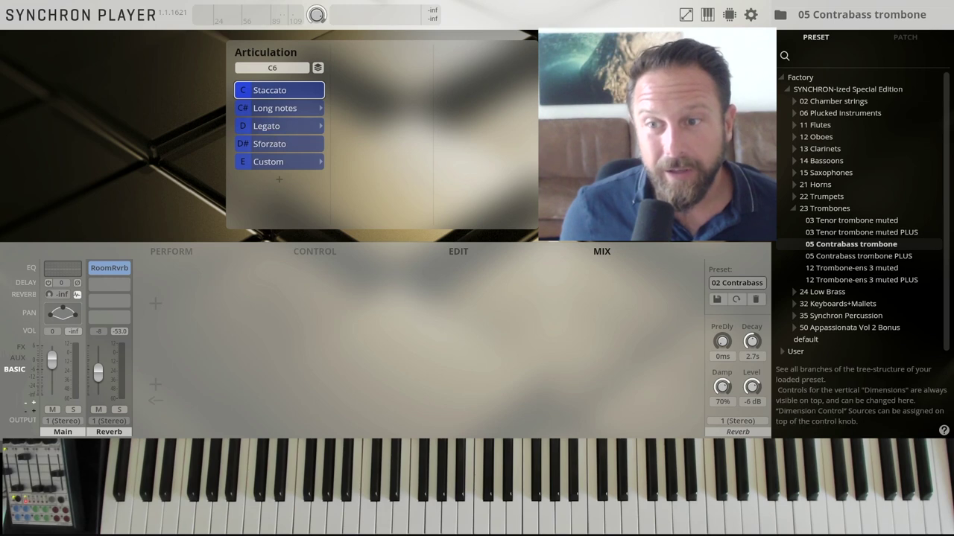
- Load the 05 Contrabass trombone PLUS preset
double_click(846, 257)
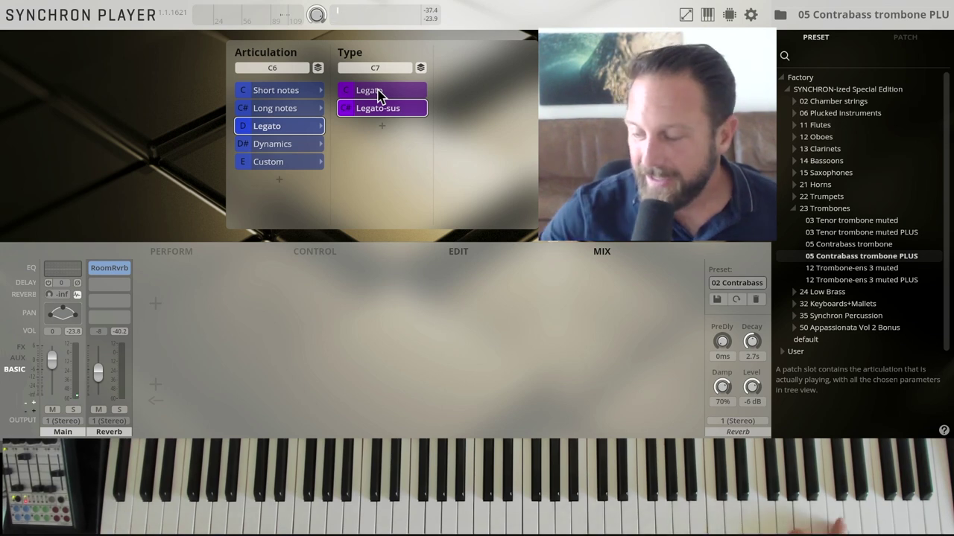
- Switch the contrabass trombone's Legato type from Legato-sus to plain Legato
click(377, 92)
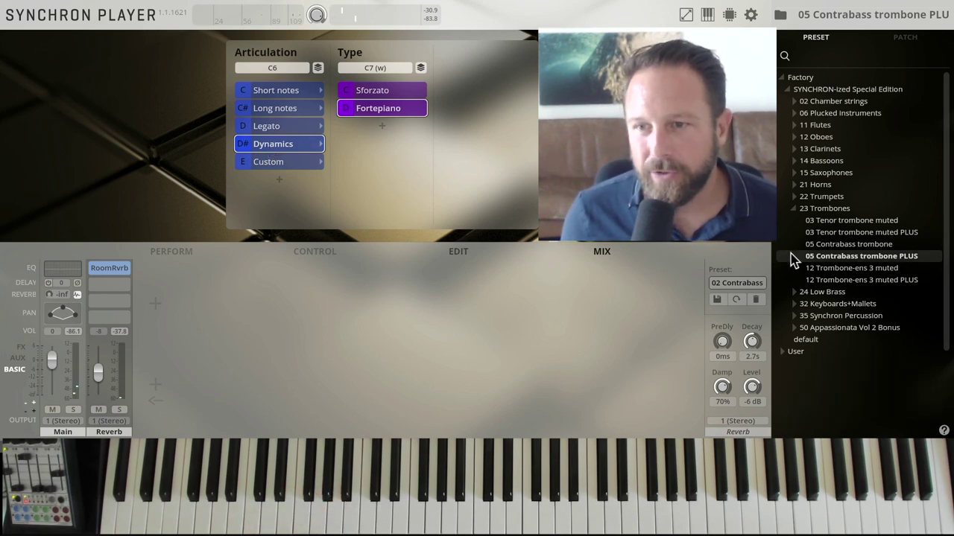
- Load the 12 Trombone-ens 3 muted preset and switch it to Legato articulation
double_click(827, 270)
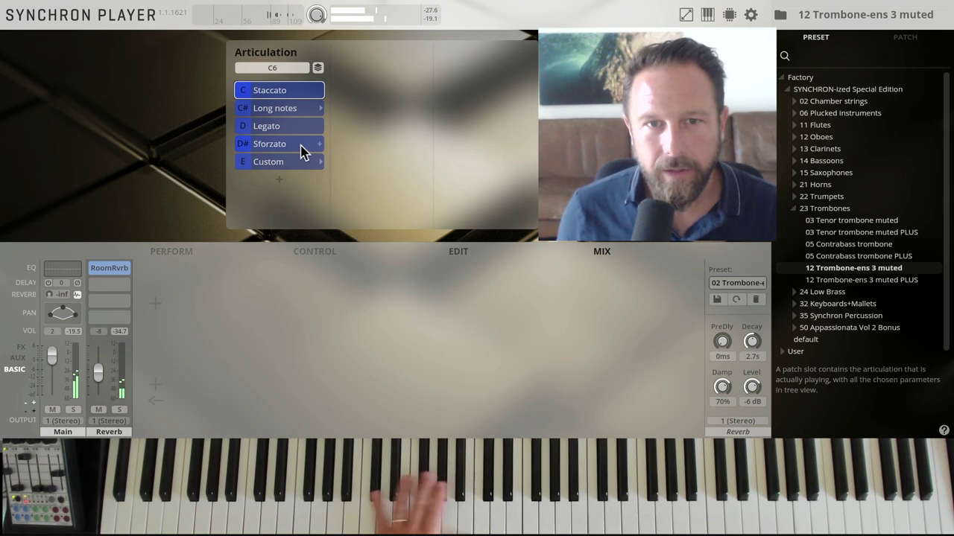
click(266, 127)
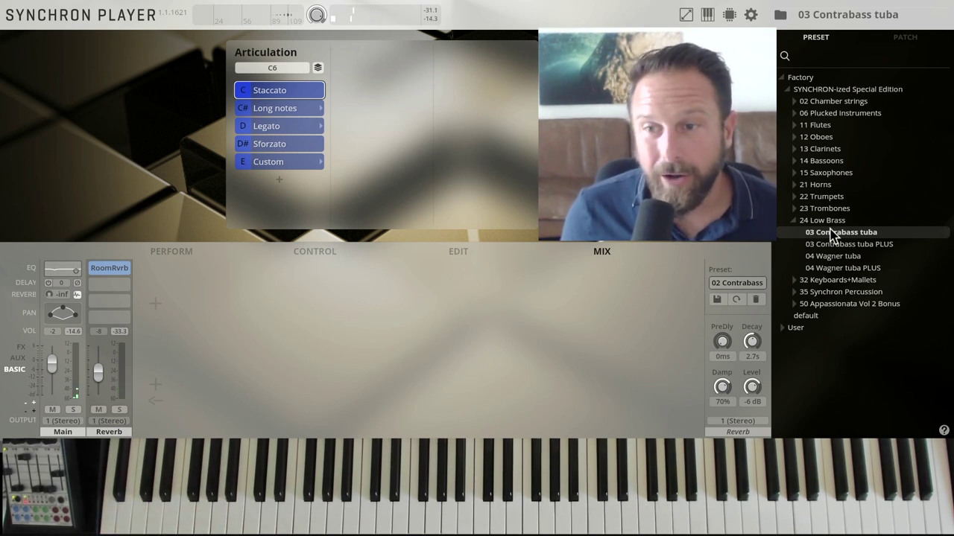
click(795, 209)
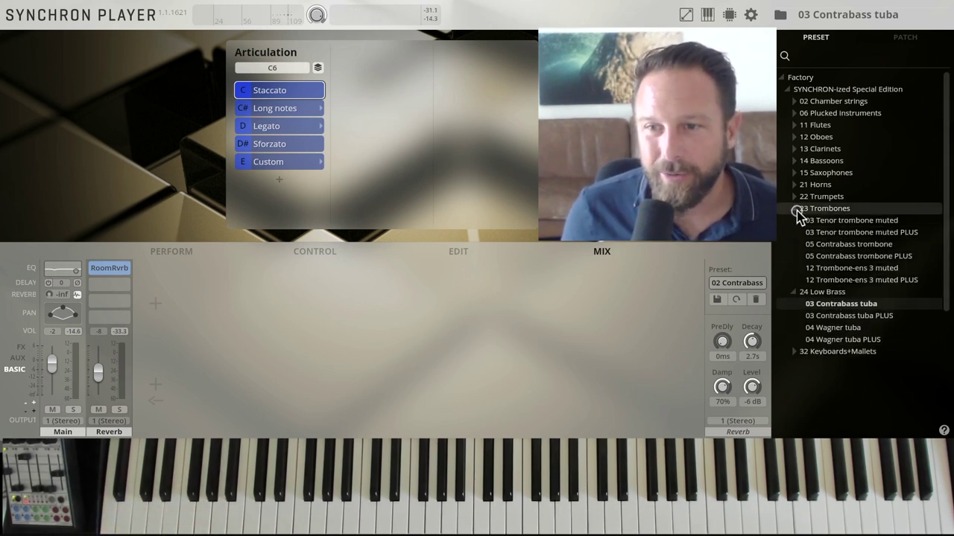
click(794, 208)
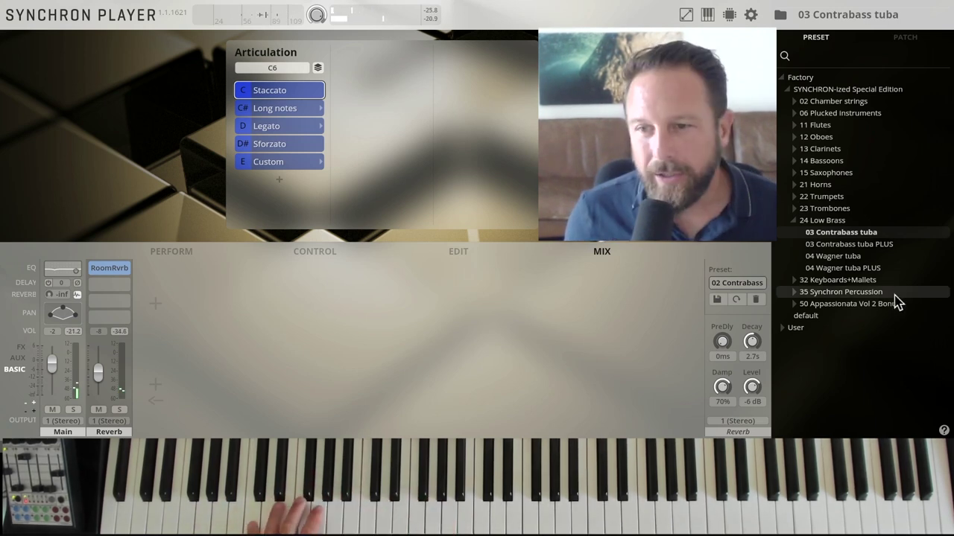
- Load the 03 Contrabass tuba PLUS preset and switch it to the Portato type
double_click(823, 246)
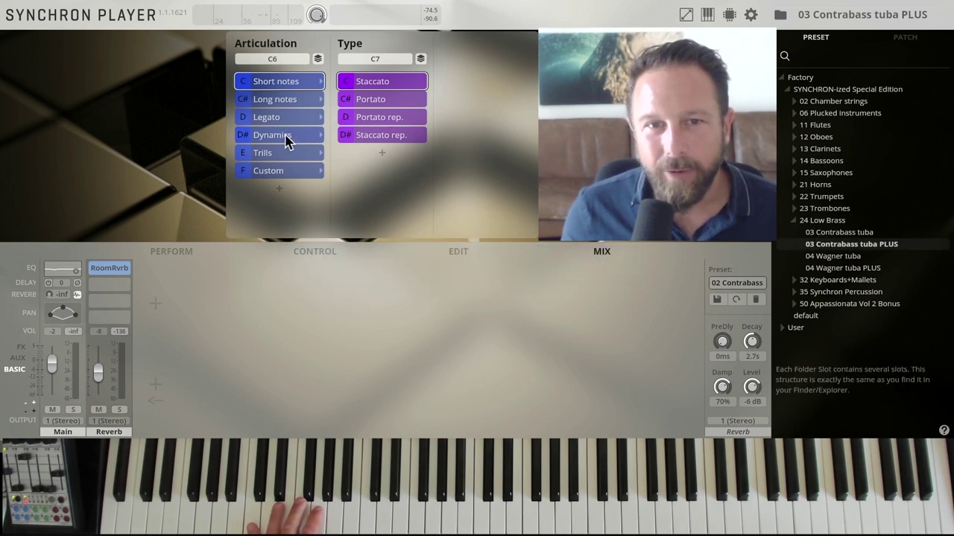
click(368, 104)
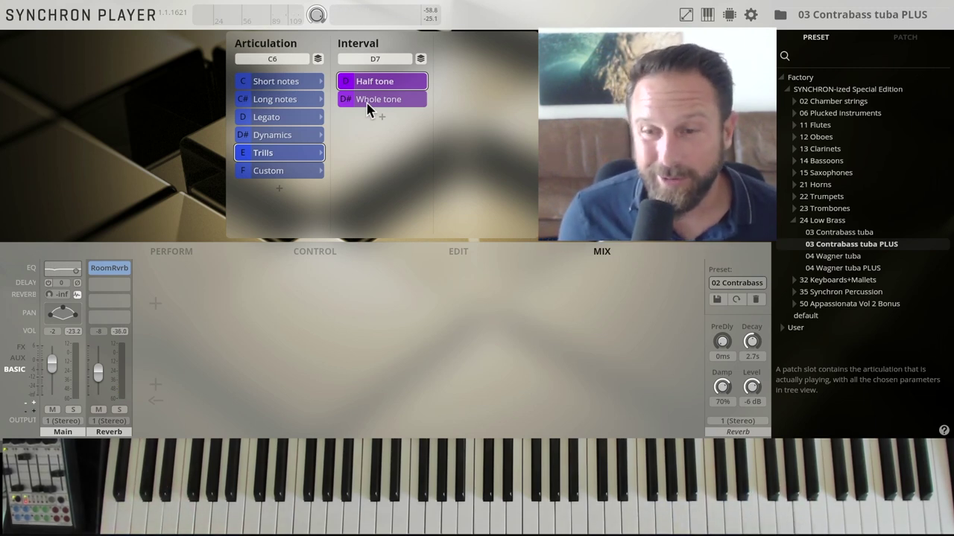
- Load the 04 Wagner tuba preset from the 24 Low Brass folder
double_click(844, 257)
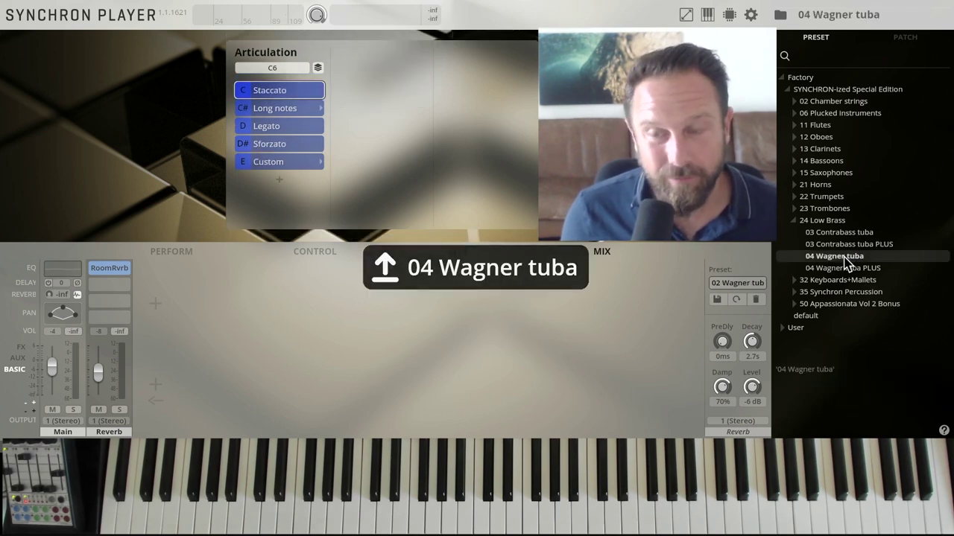